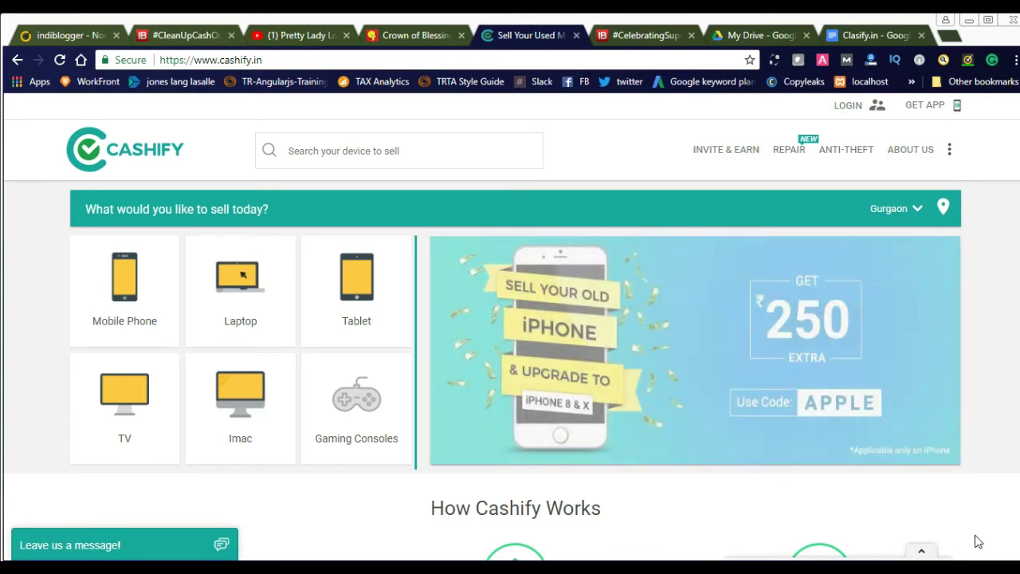
Step: Go to the INVITE & EARN page showing the Rs.150-per-friend referral offer
left_click(738, 152)
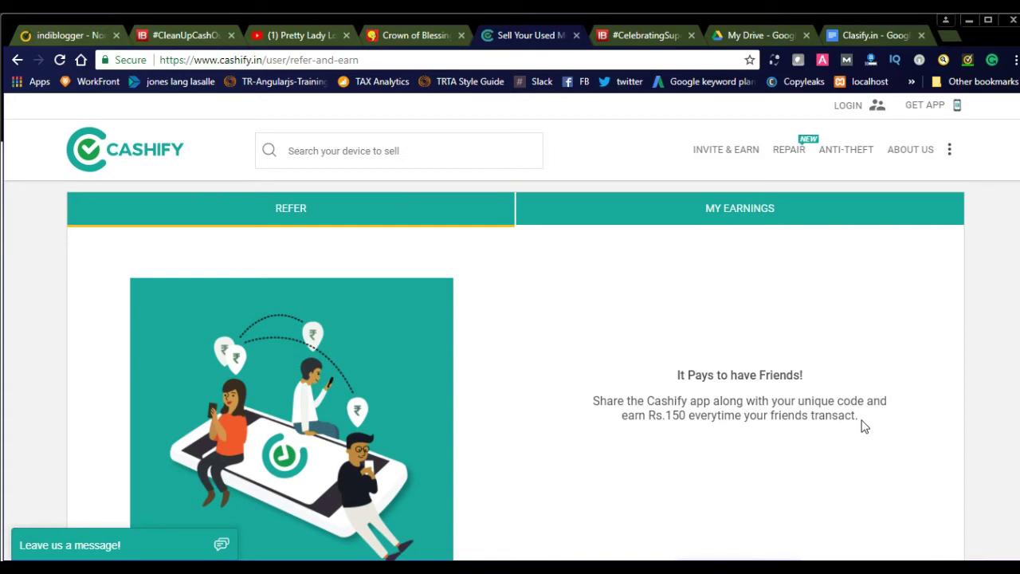
Step: From the home page, select Mobile Phone, Asus, Zenfone Series, Zenfone 2 Laser, then ZE550KL
left_click(138, 162)
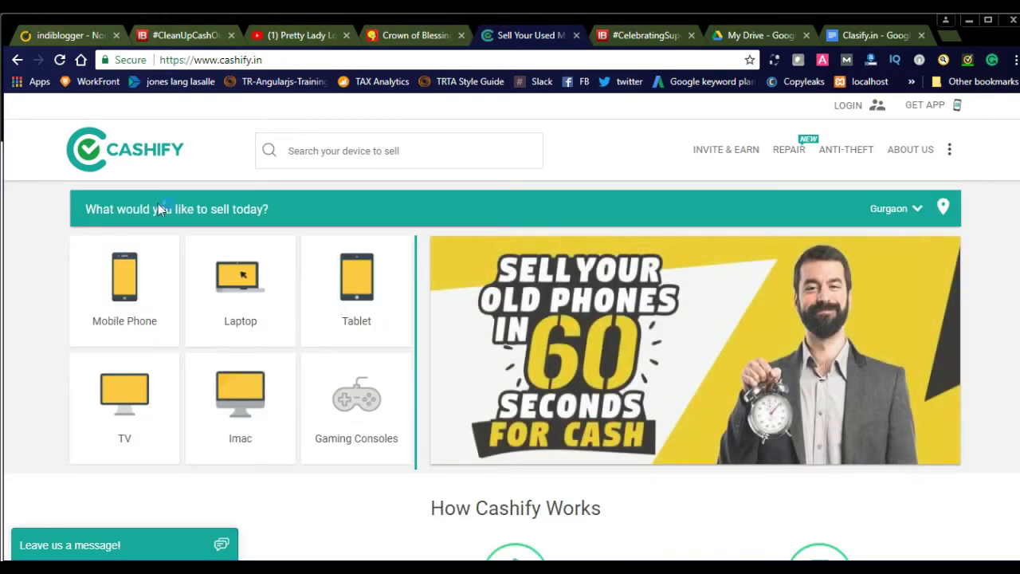
left_click(124, 279)
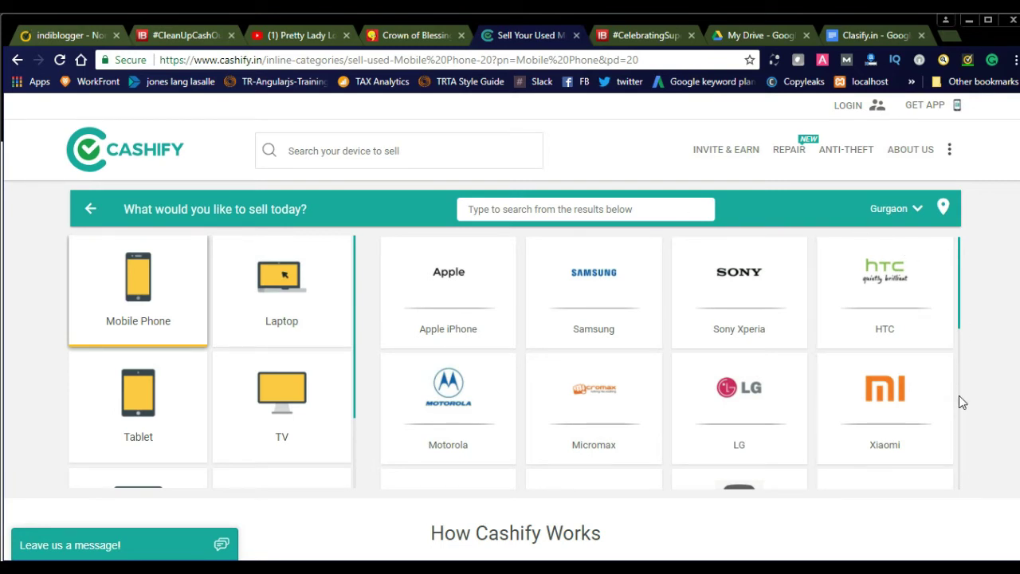
scroll(959, 395, "down", 3)
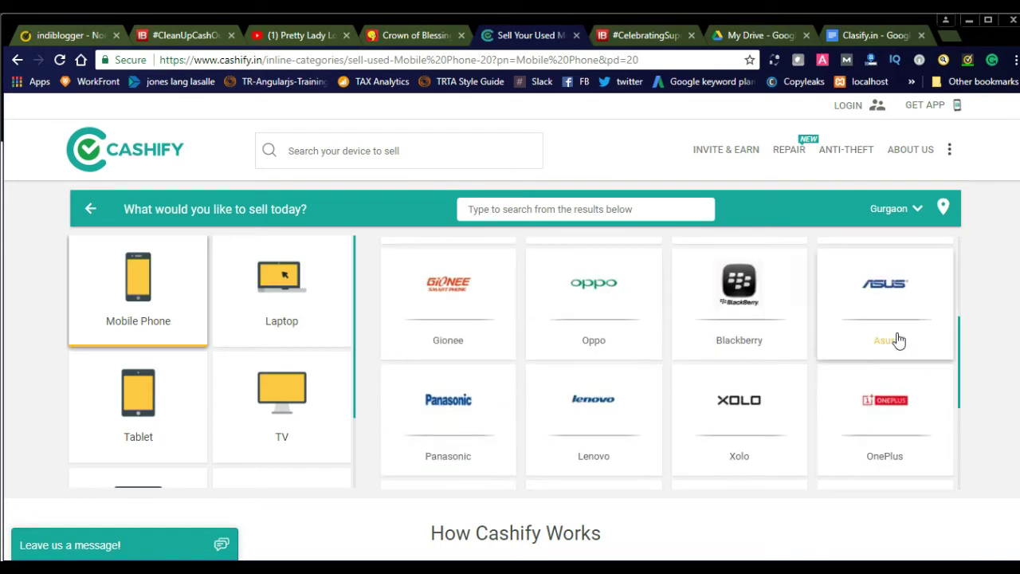
left_click(867, 288)
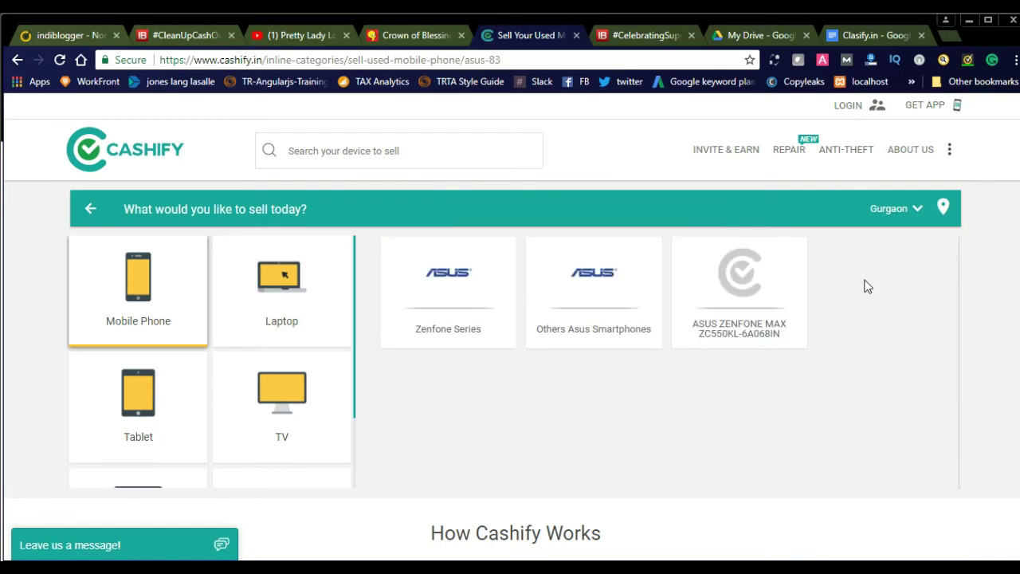
left_click(459, 293)
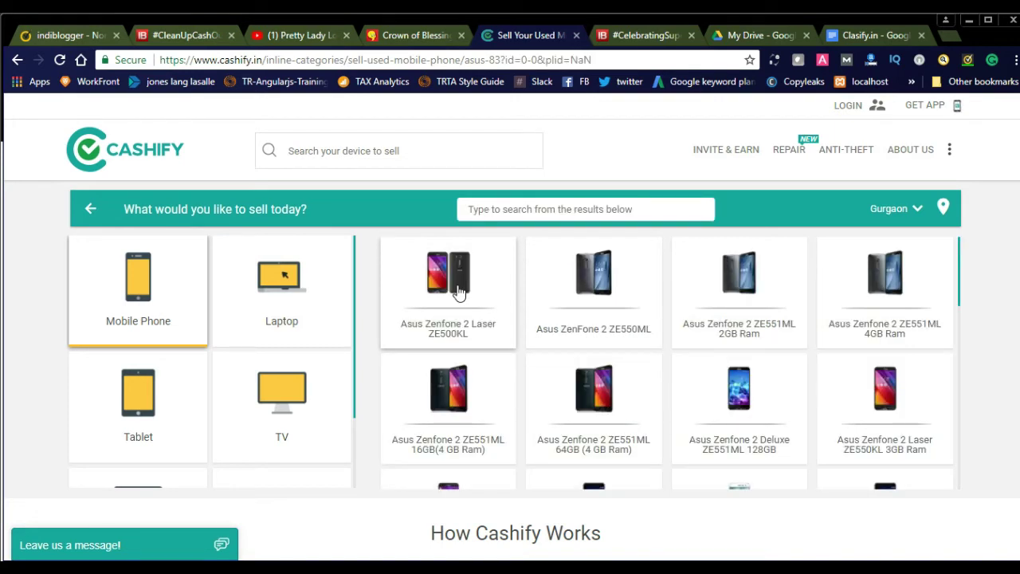
left_click(448, 281)
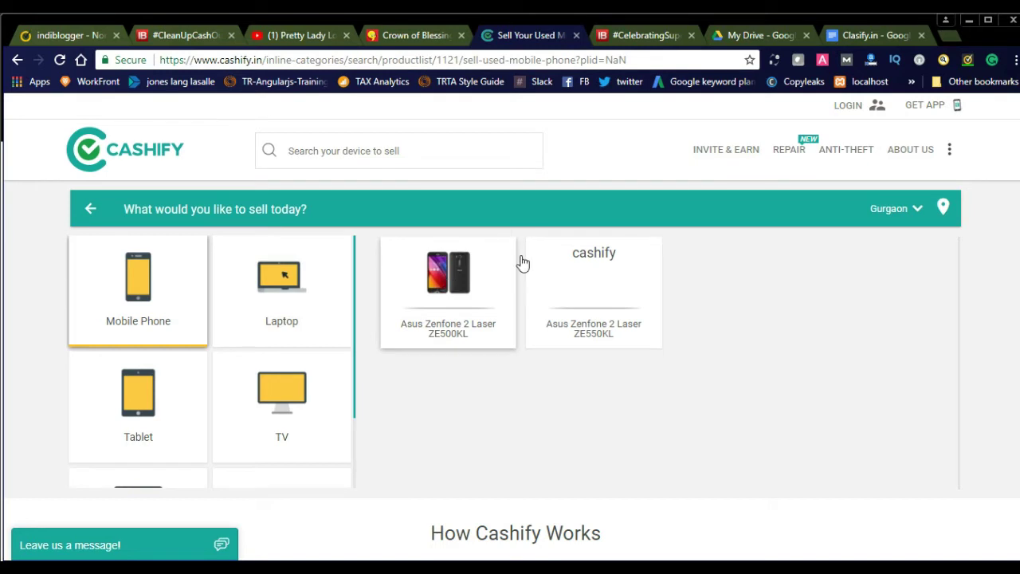
left_click(586, 271)
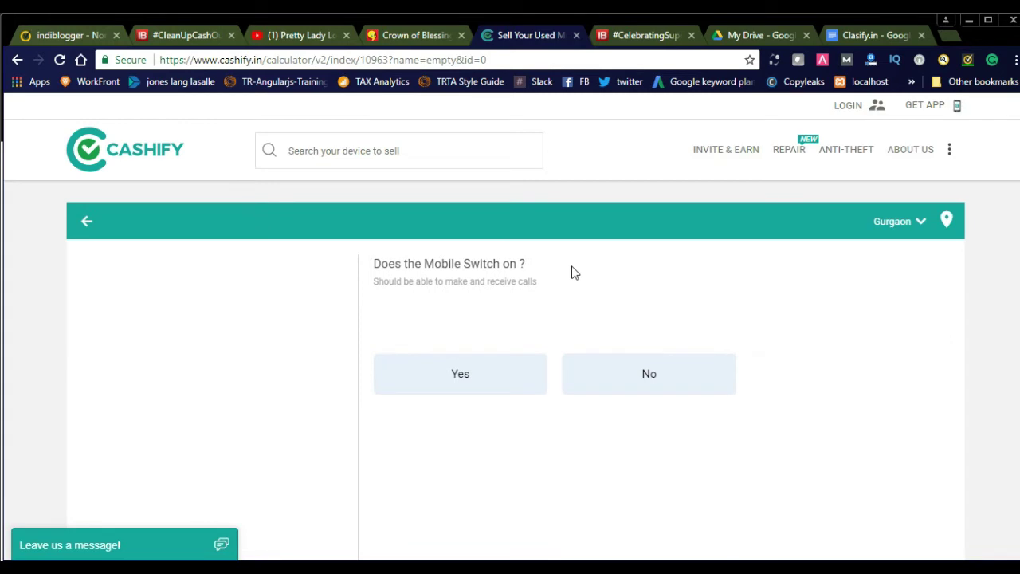
Step: Answer Yes to switching on, browse the display-issue examples, and continue with no problems selected
left_click(439, 380)
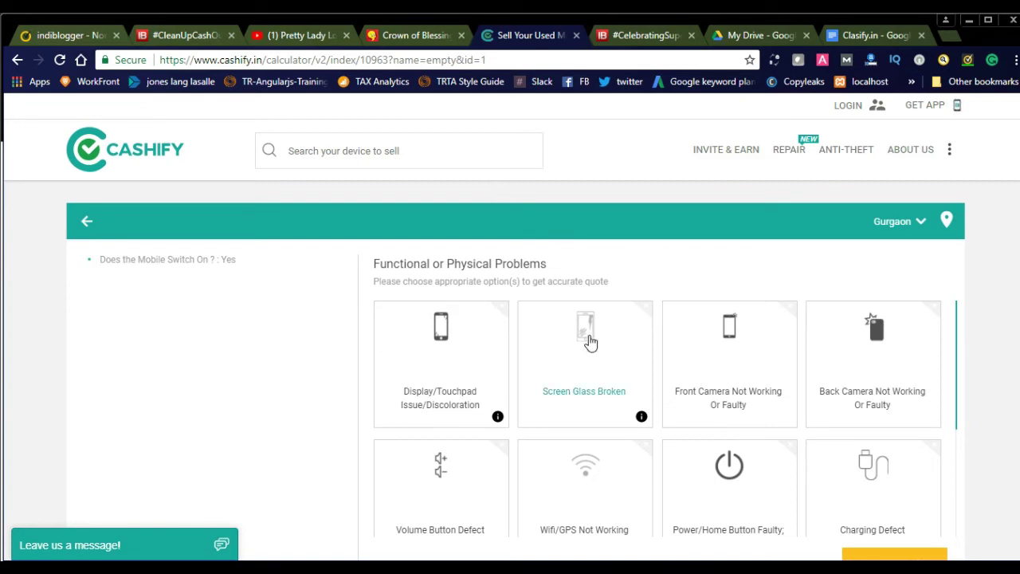
left_click(496, 417)
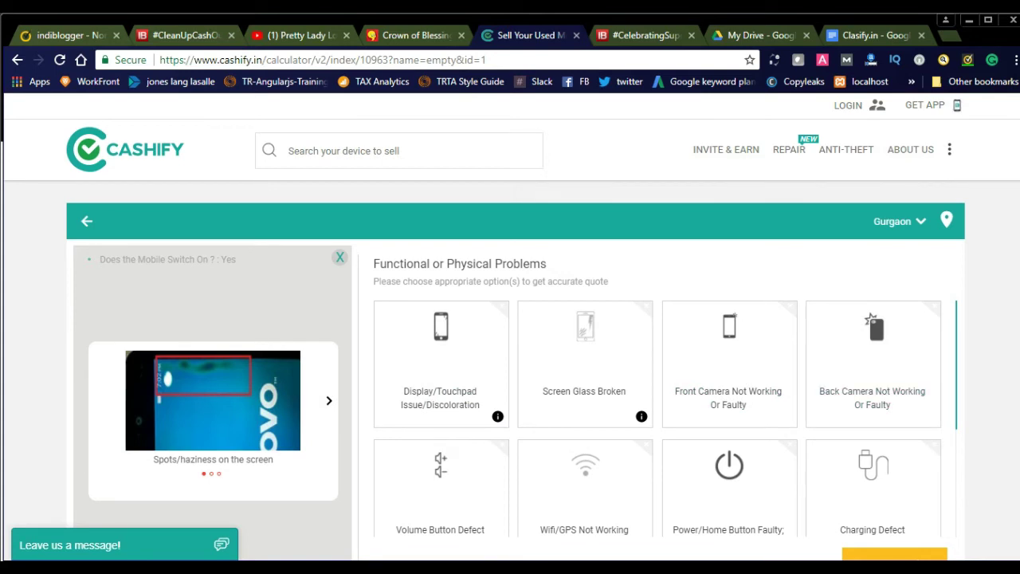
scroll(510, 327, "down", 3)
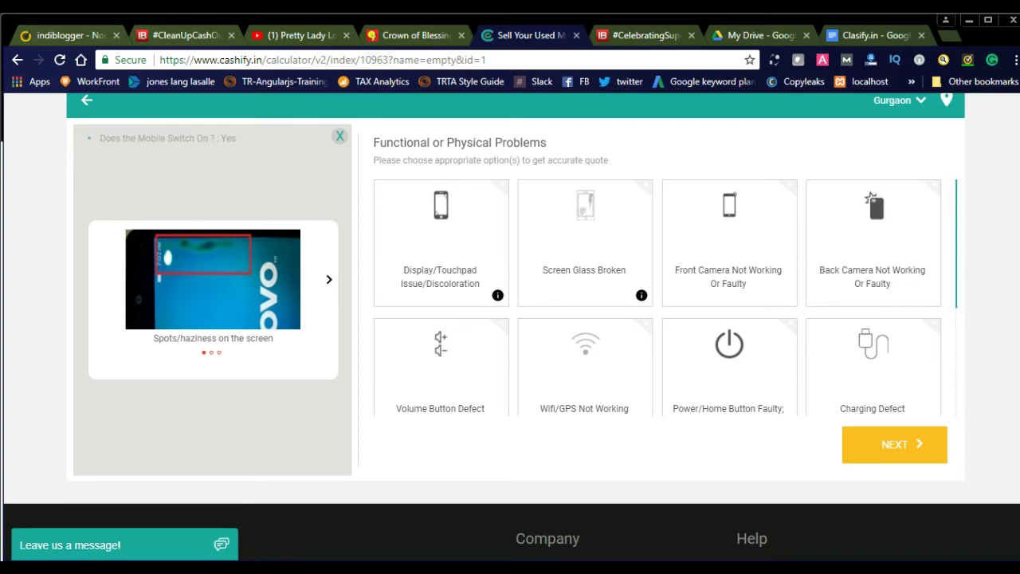
left_click(329, 282)
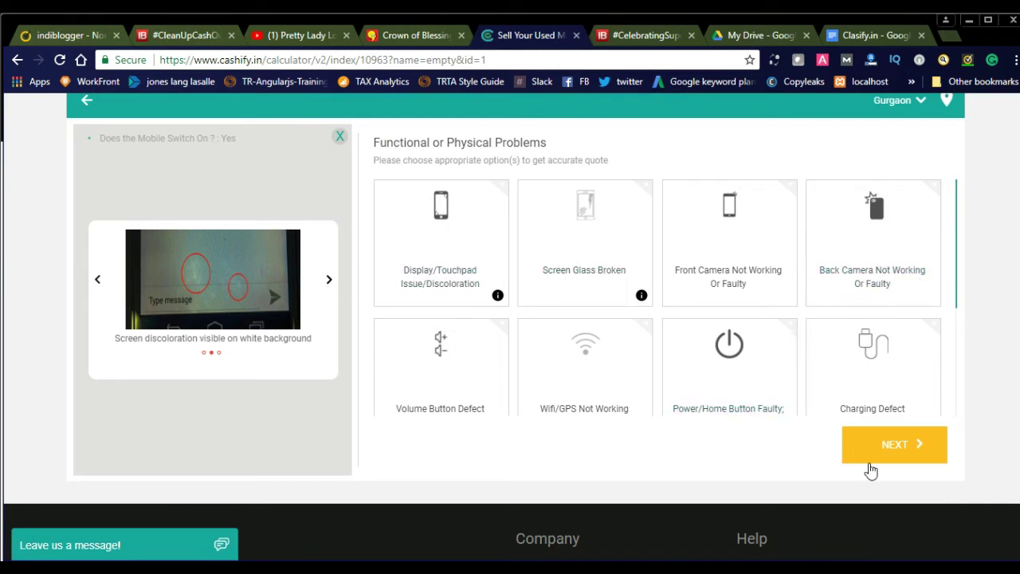
left_click(912, 449)
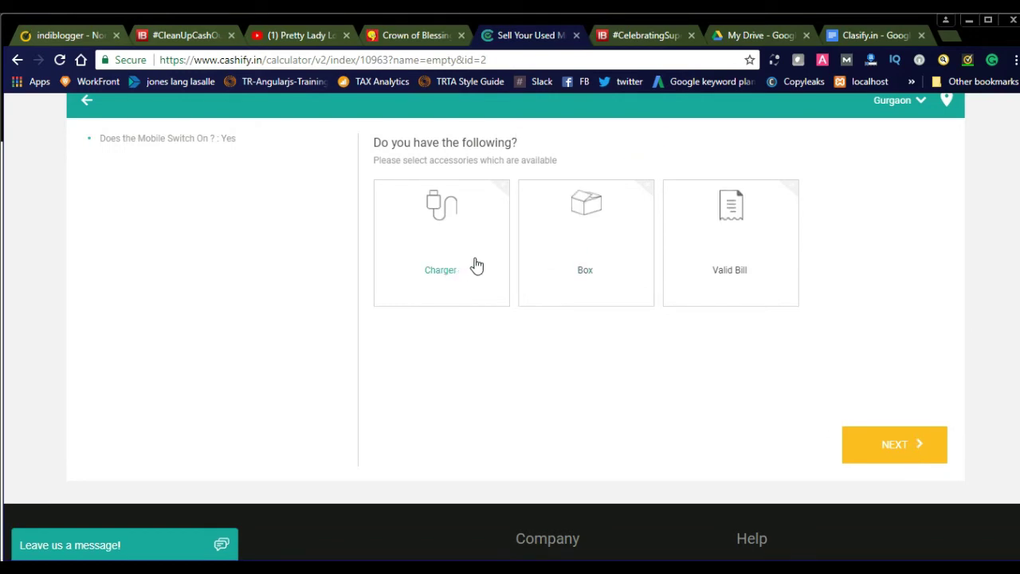
Step: Check the Charger, Valid Bill and Box accessory tiles
left_click(430, 222)
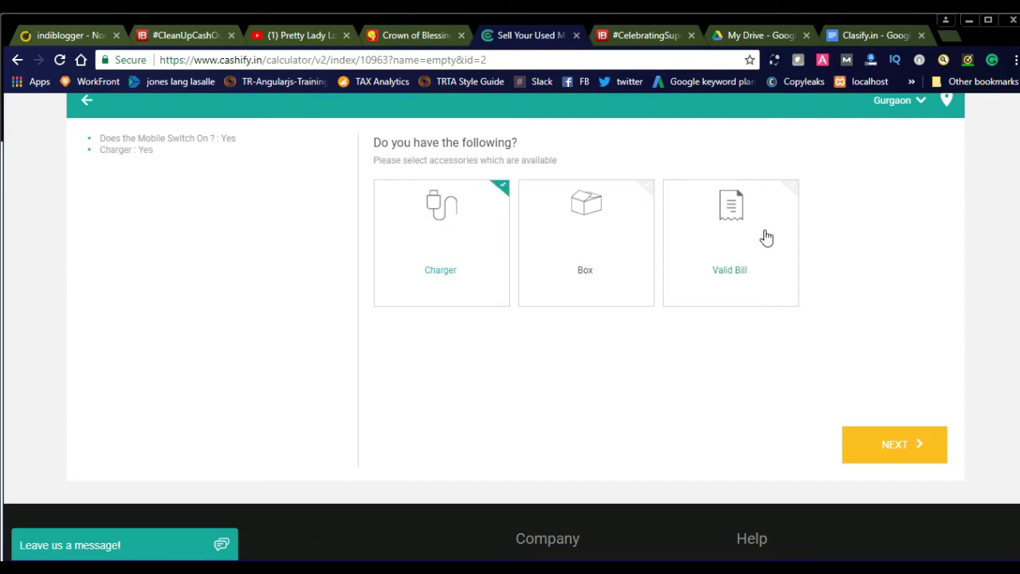
left_click(739, 214)
left_click(585, 213)
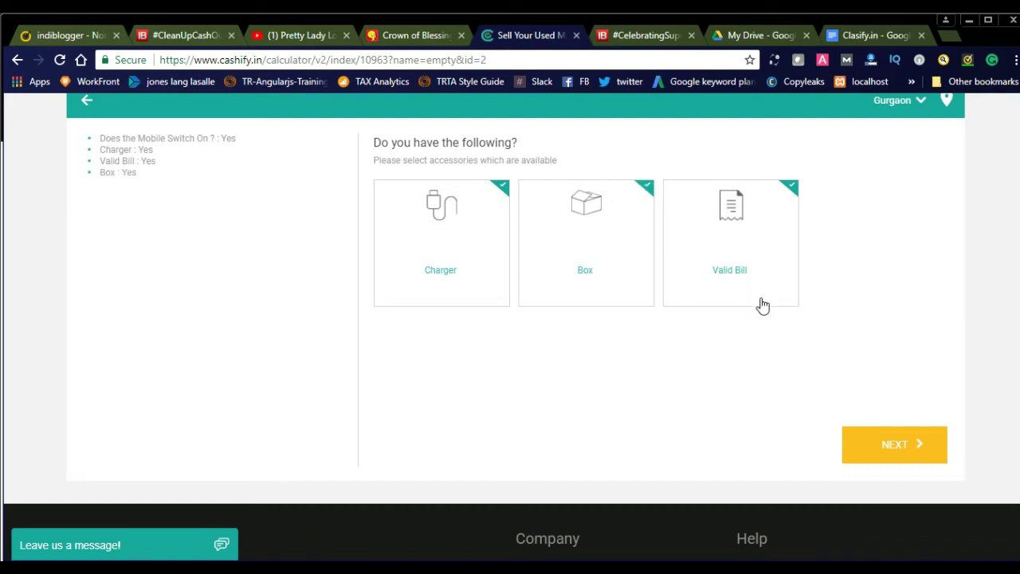
Step: Set the phone's age to Above 11 months and its overall condition to Good
left_click(862, 448)
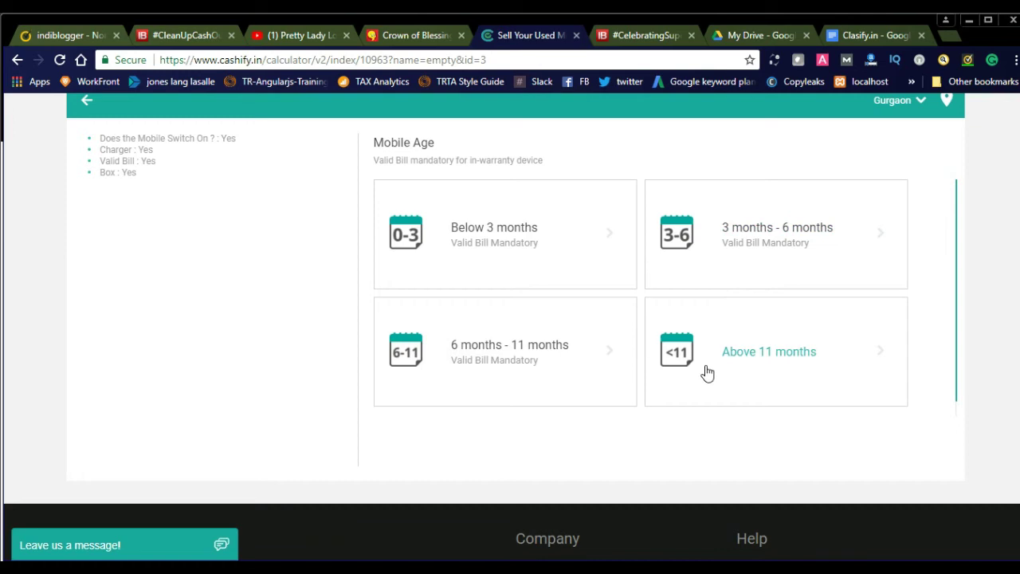
left_click(759, 364)
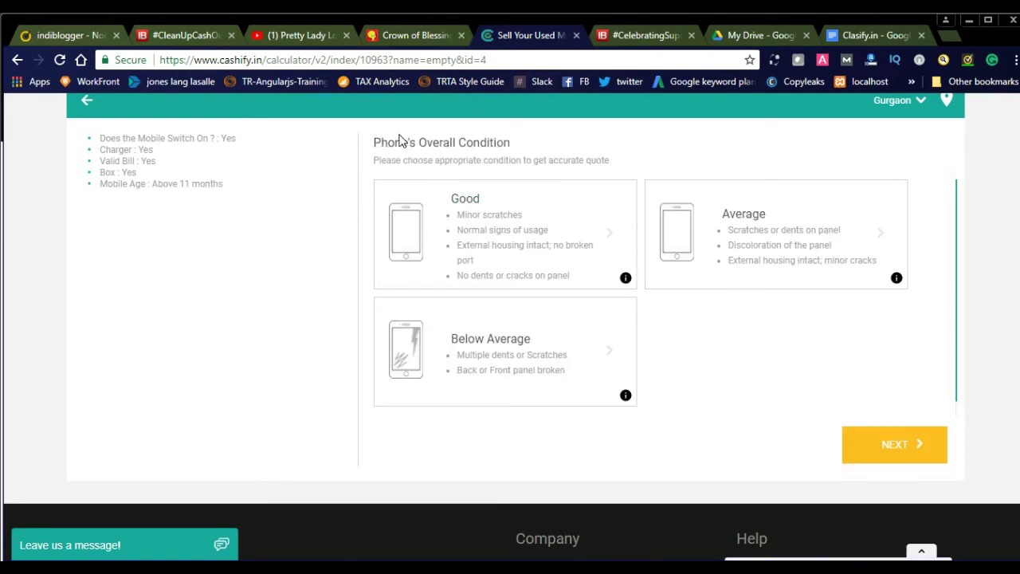
left_click(467, 216)
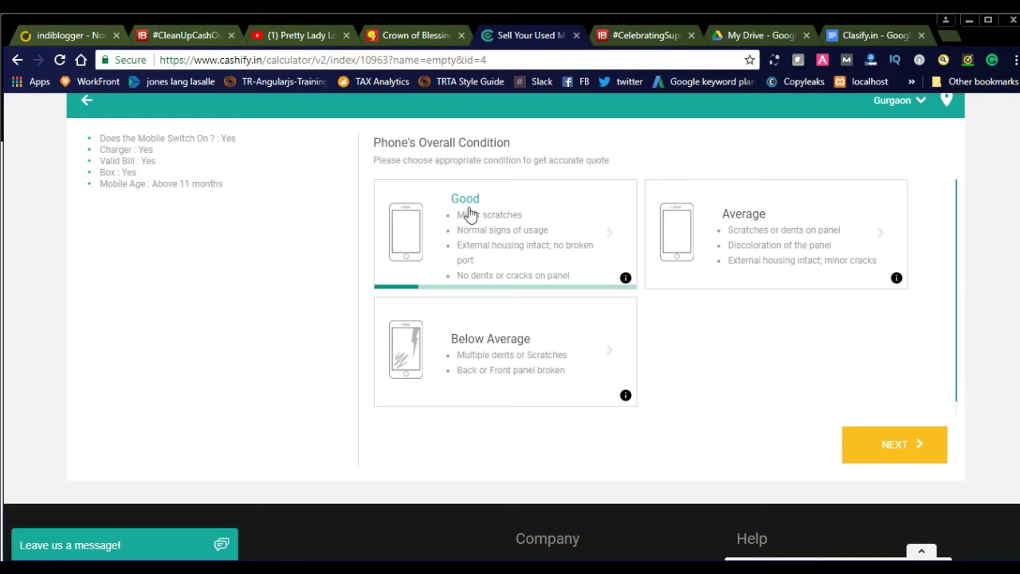